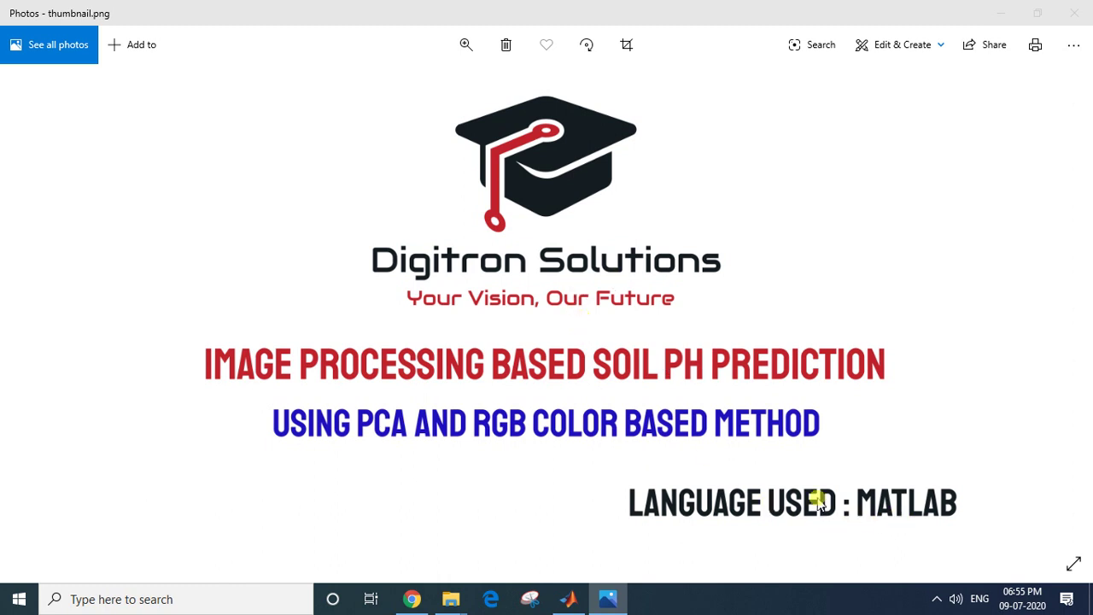
# Switch from the Photos title image to the MATLAB R2018a desktop via the taskbar
pyautogui.click(569, 598)
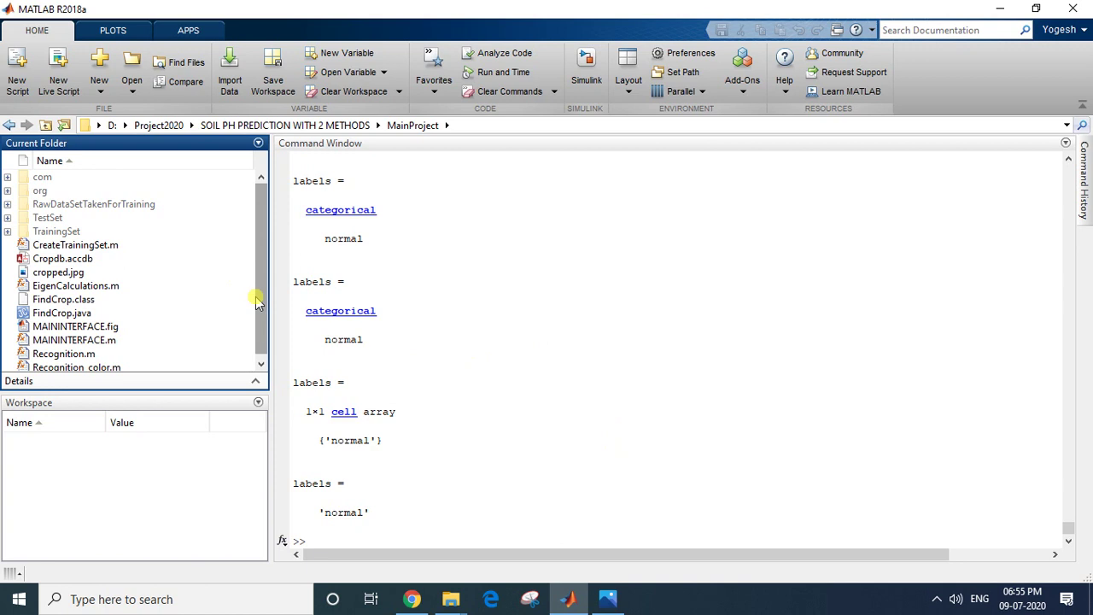
# Open and run MAININTERFACE.m, then return to the soil pH title image in Photos
pyautogui.click(103, 342)
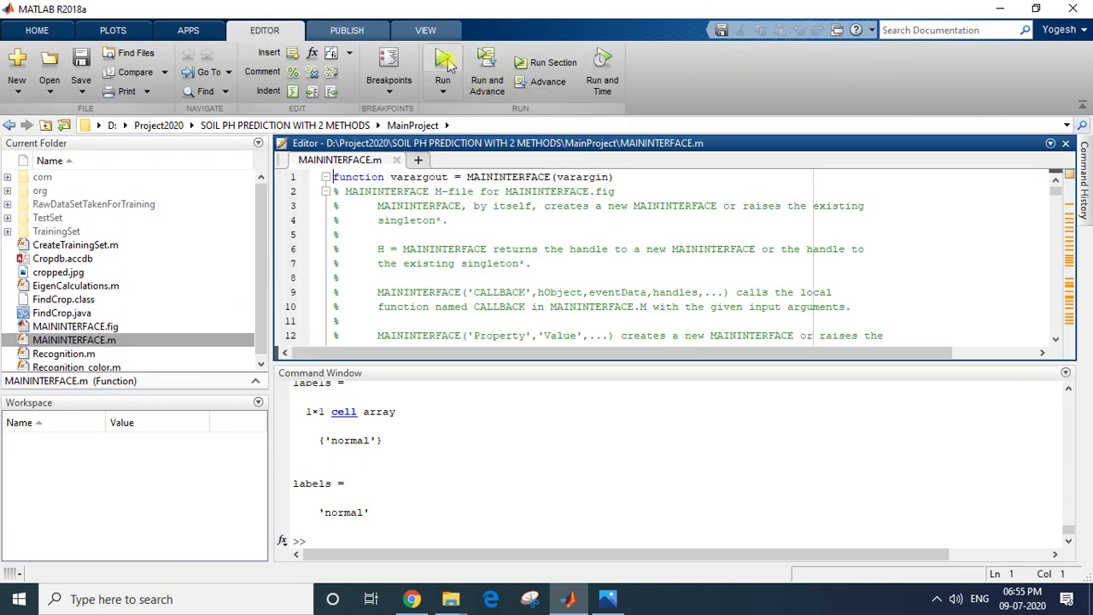
pyautogui.click(444, 64)
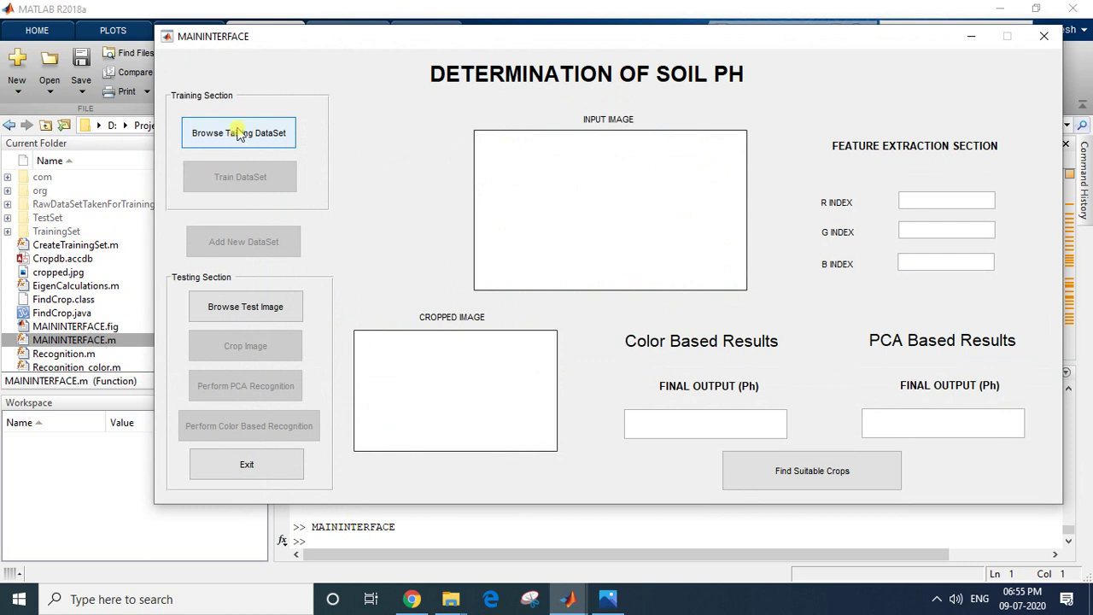
pyautogui.click(607, 598)
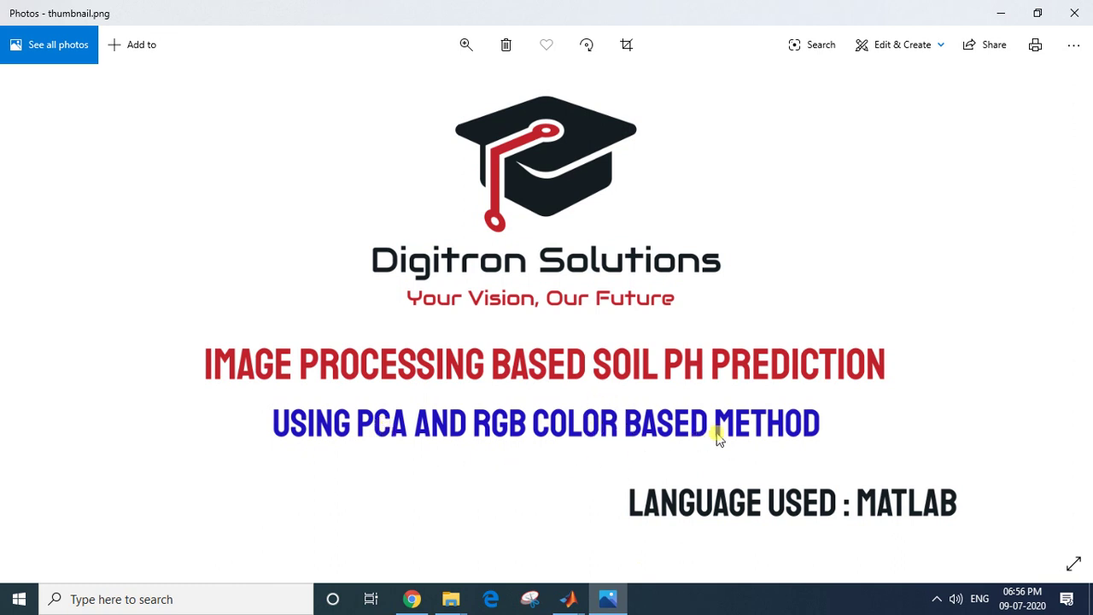
# Load the TrainingSet folder into the soil pH tool and train the dataset
pyautogui.click(568, 598)
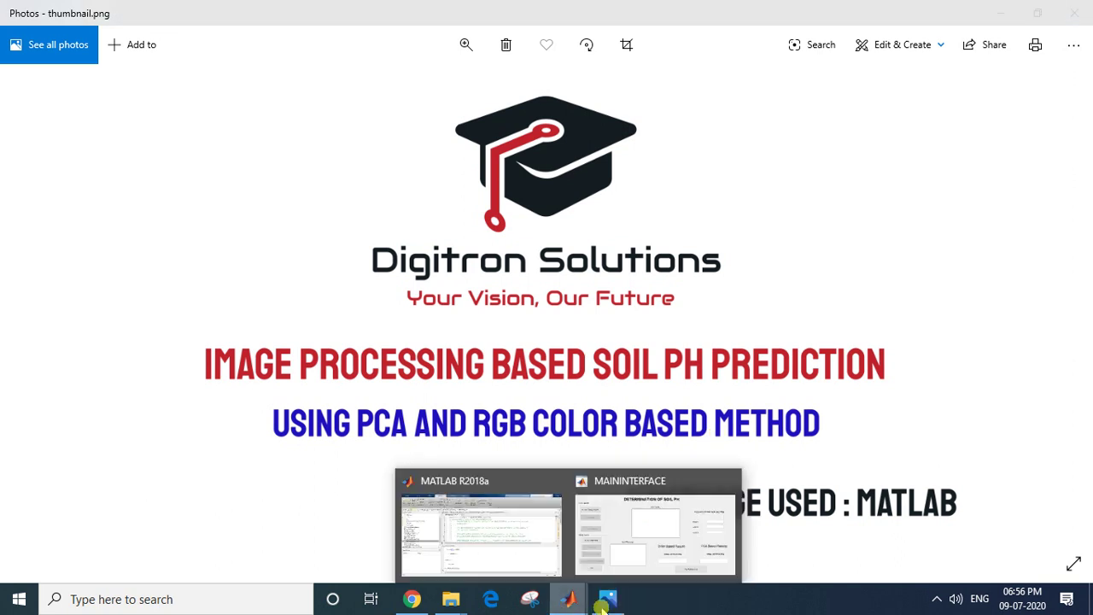
pyautogui.click(640, 474)
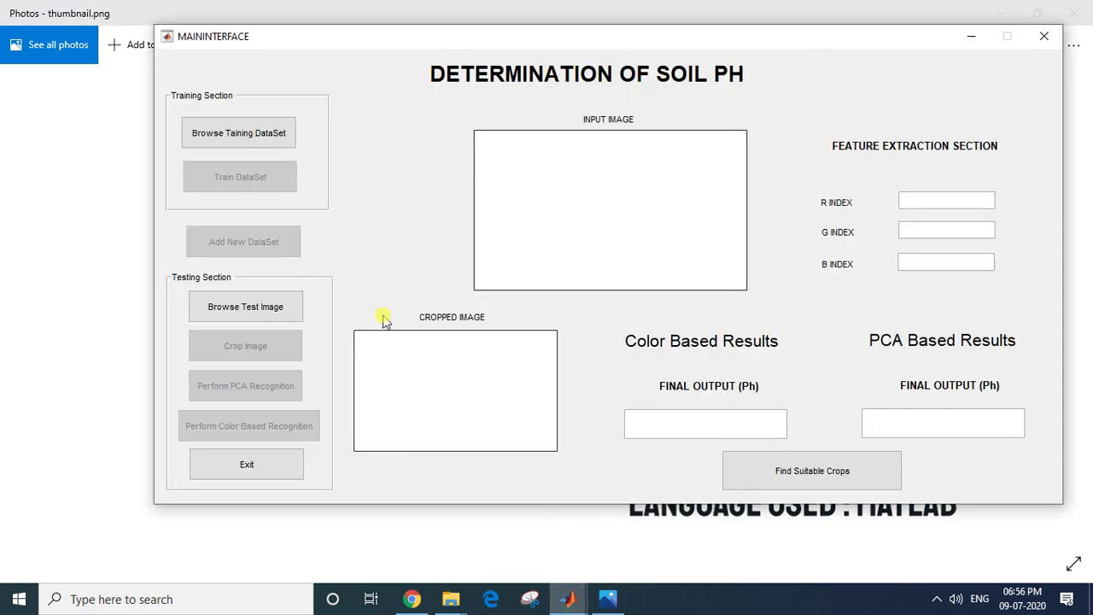
pyautogui.click(262, 139)
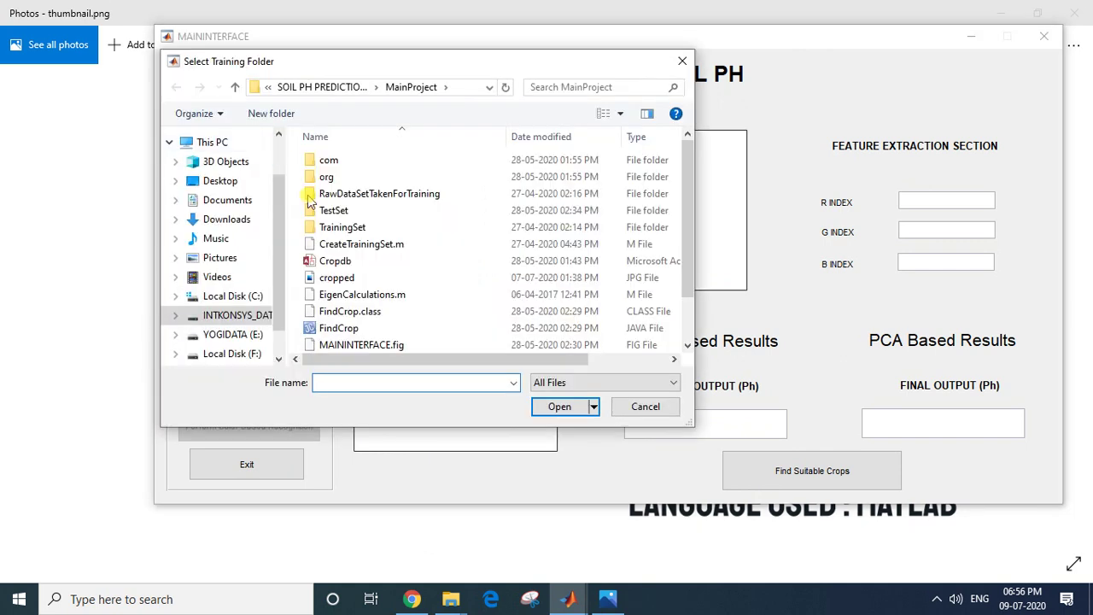
pyautogui.click(345, 228)
pyautogui.doubleClick(344, 228)
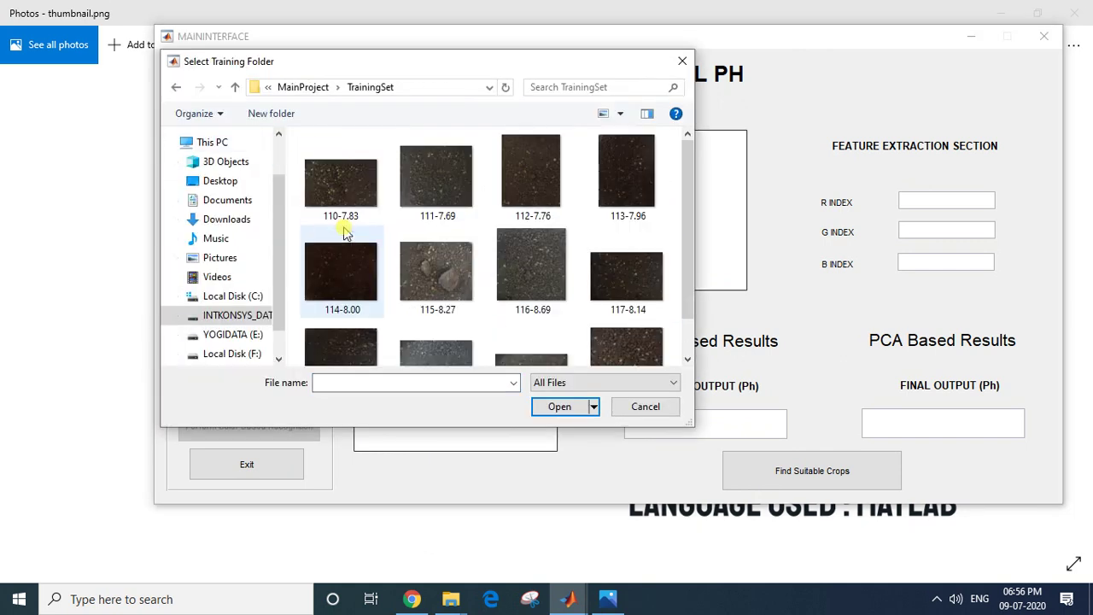
pyautogui.doubleClick(341, 214)
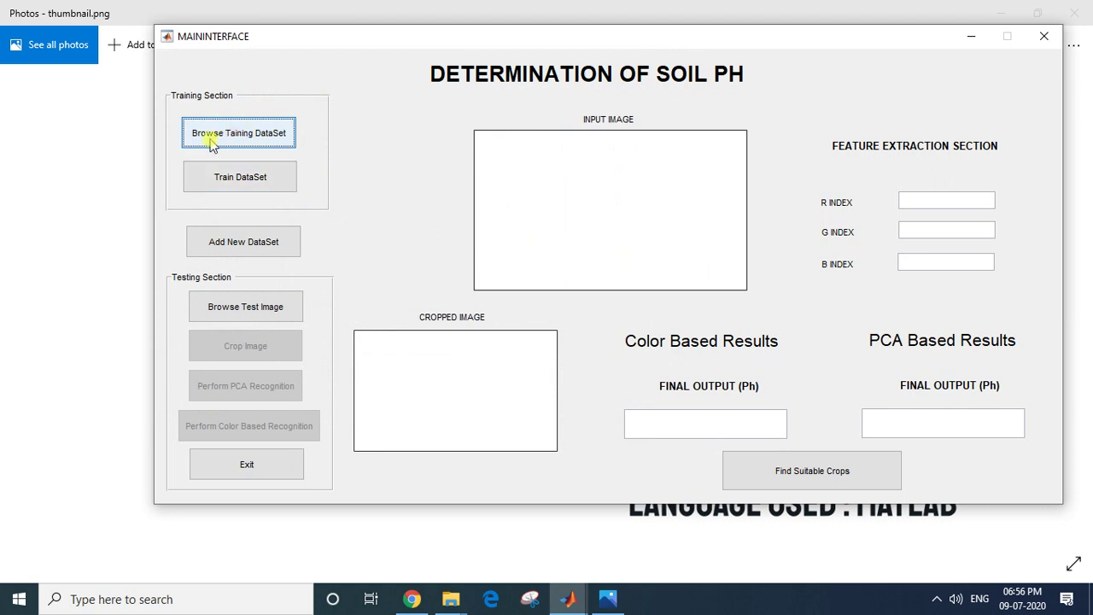
pyautogui.click(259, 182)
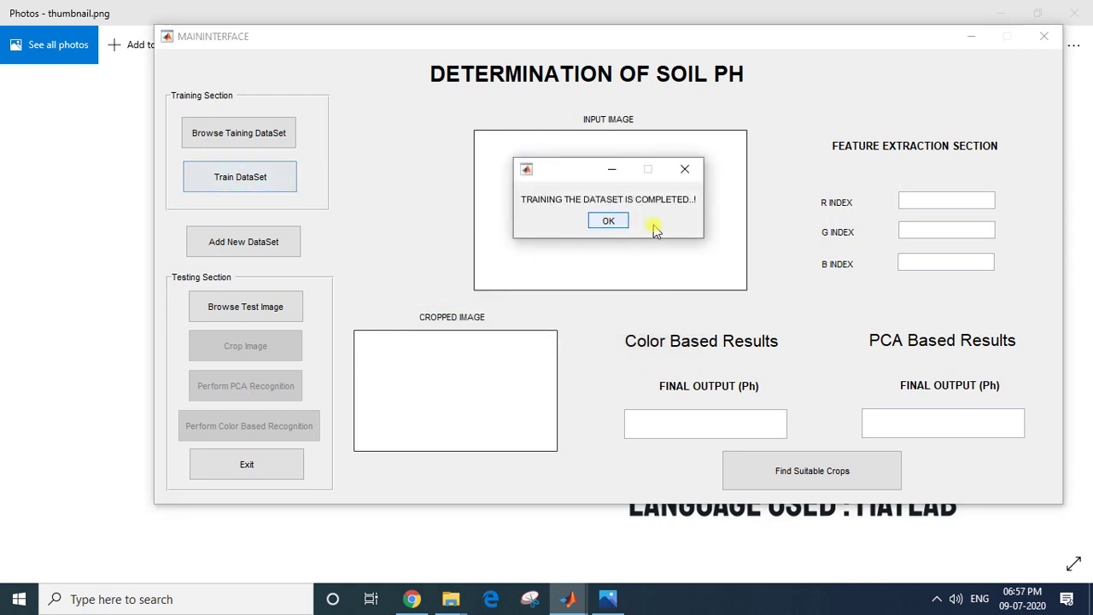
# Dismiss the training message and load test1 from the TestSet folder as the input image
pyautogui.click(609, 224)
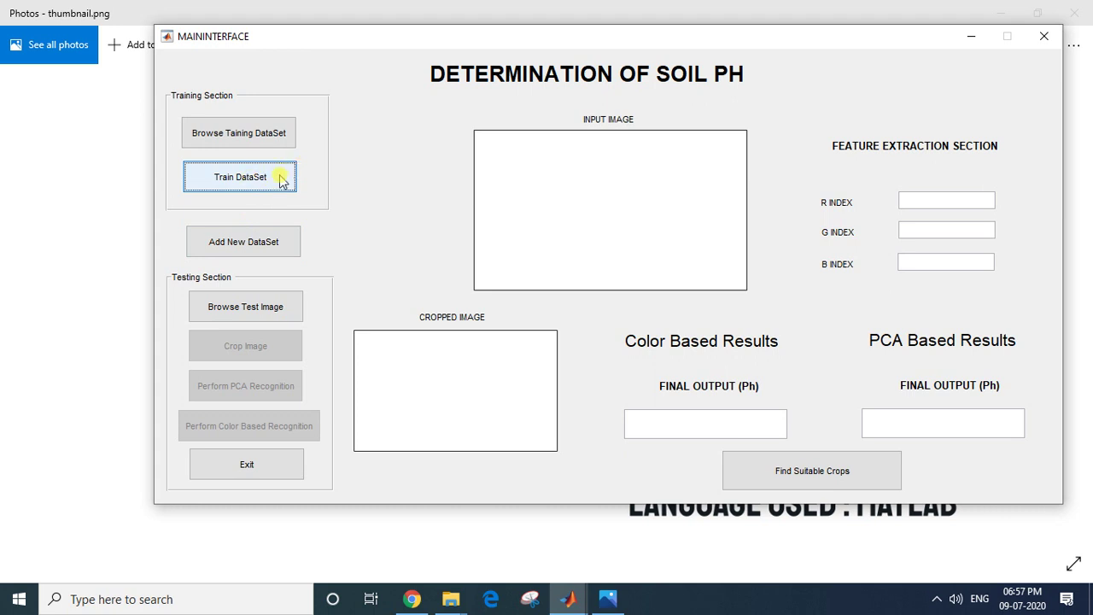
pyautogui.click(252, 315)
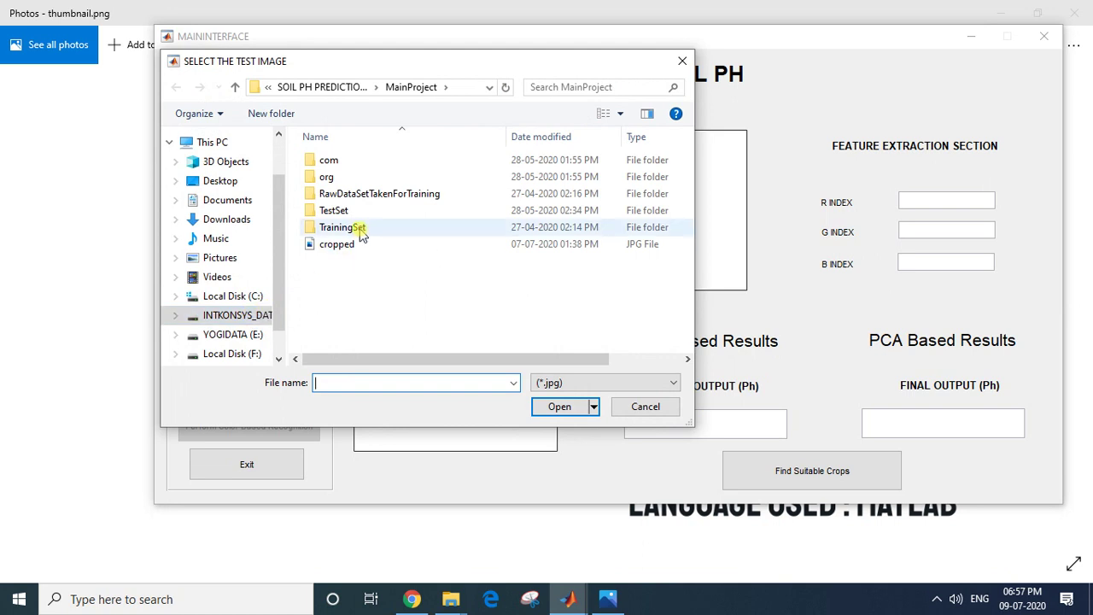
pyautogui.doubleClick(342, 211)
pyautogui.click(351, 202)
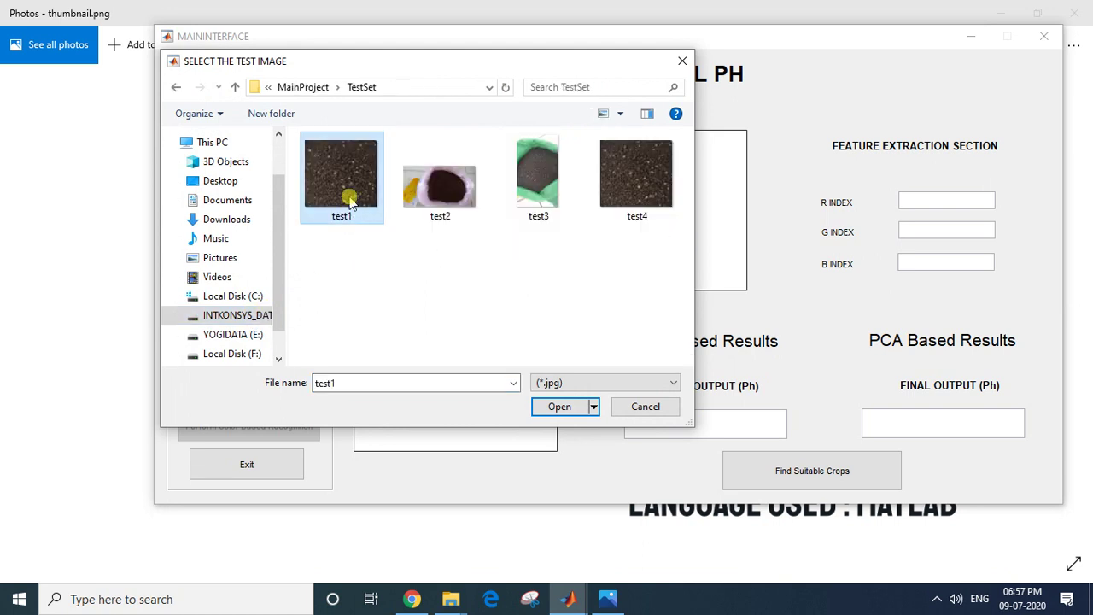
pyautogui.doubleClick(350, 201)
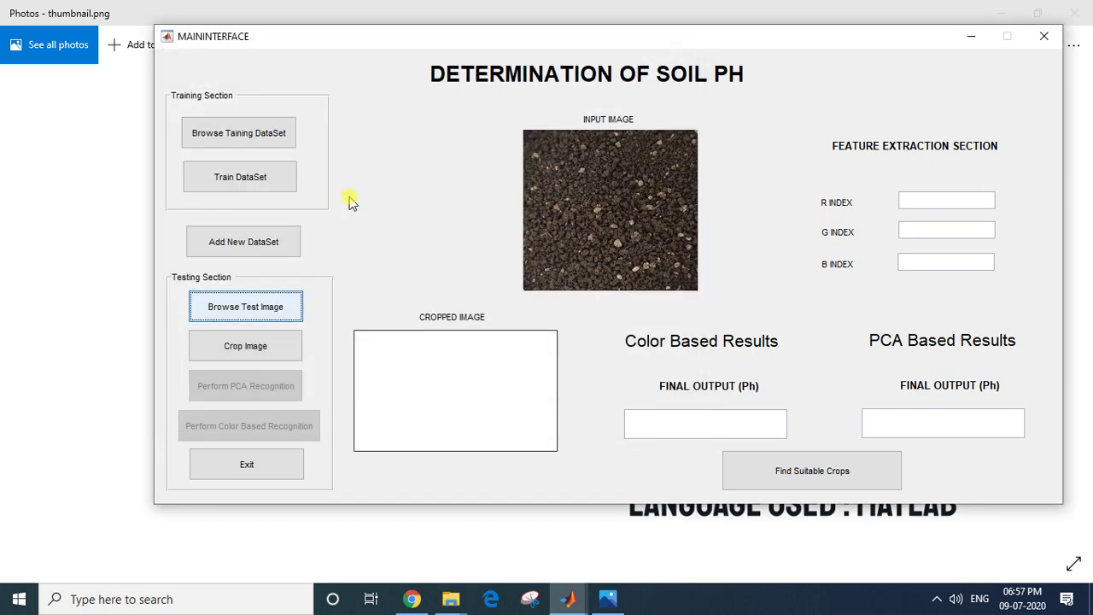
# Crop the input soil image by drawing a rectangle over it and confirming
pyautogui.click(253, 353)
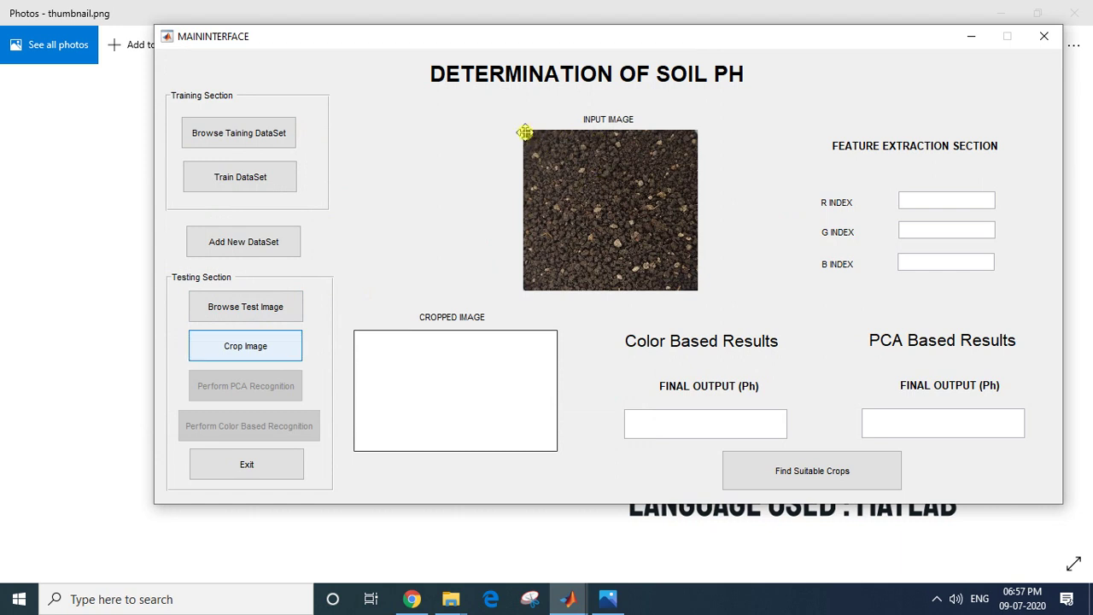
pyautogui.moveTo(523, 132); pyautogui.dragTo(557, 136)
pyautogui.moveTo(688, 214); pyautogui.dragTo(696, 297)
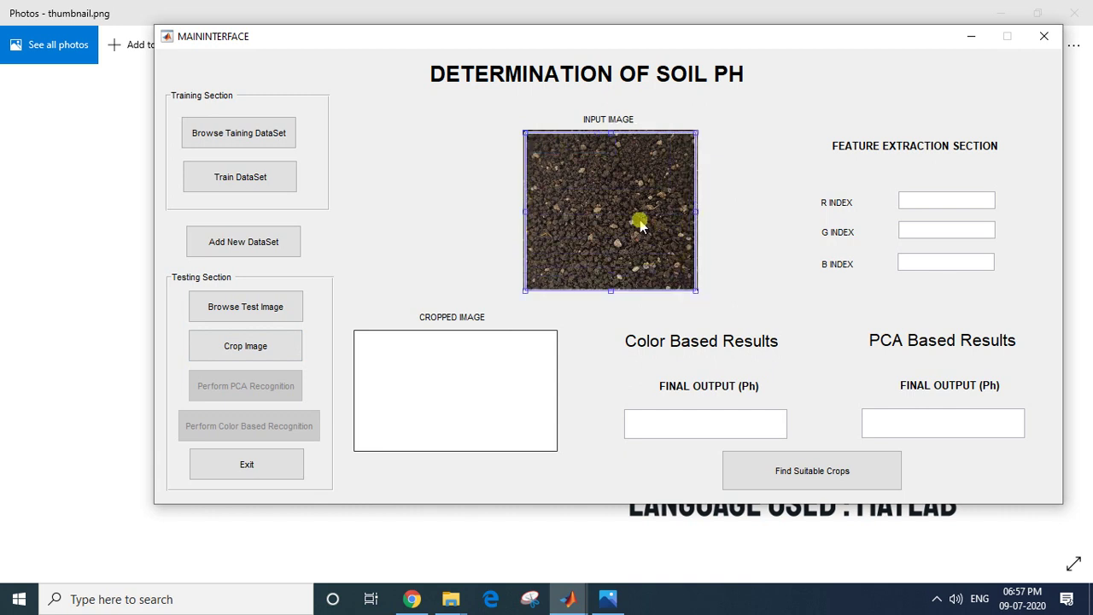
pyautogui.doubleClick(598, 226)
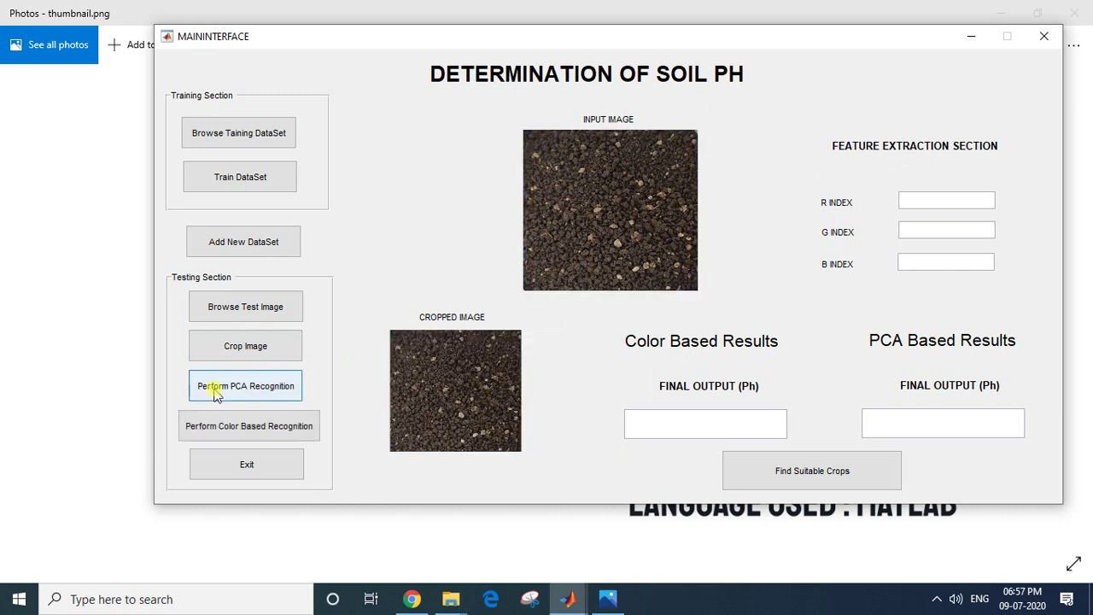
# Run PCA and colour-based recognition on the cropped image, both giving pH 7.92
pyautogui.click(264, 395)
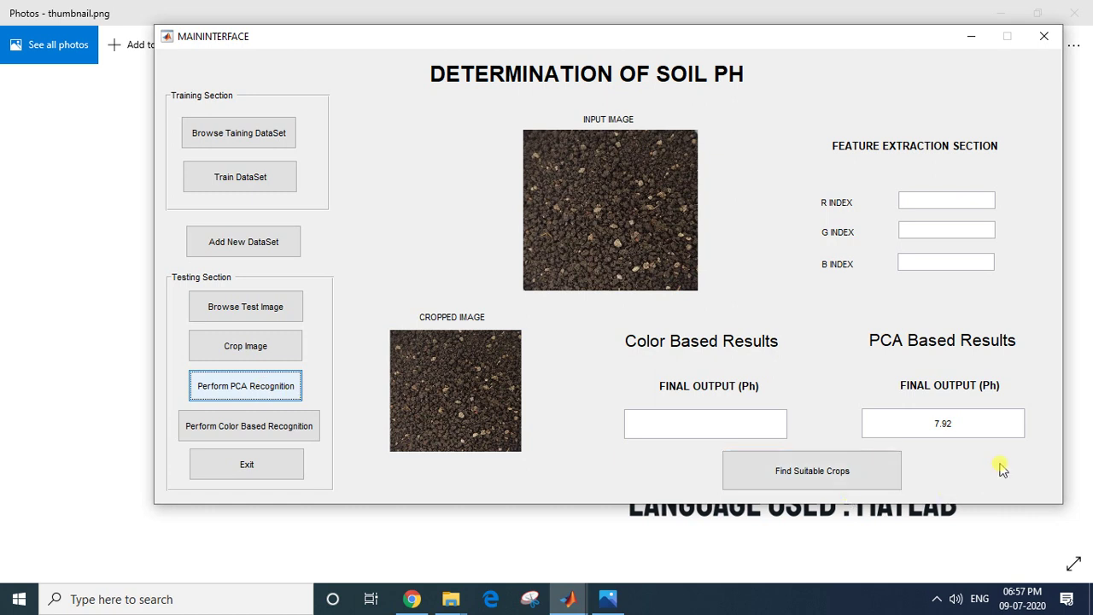
pyautogui.moveTo(955, 422); pyautogui.dragTo(934, 422)
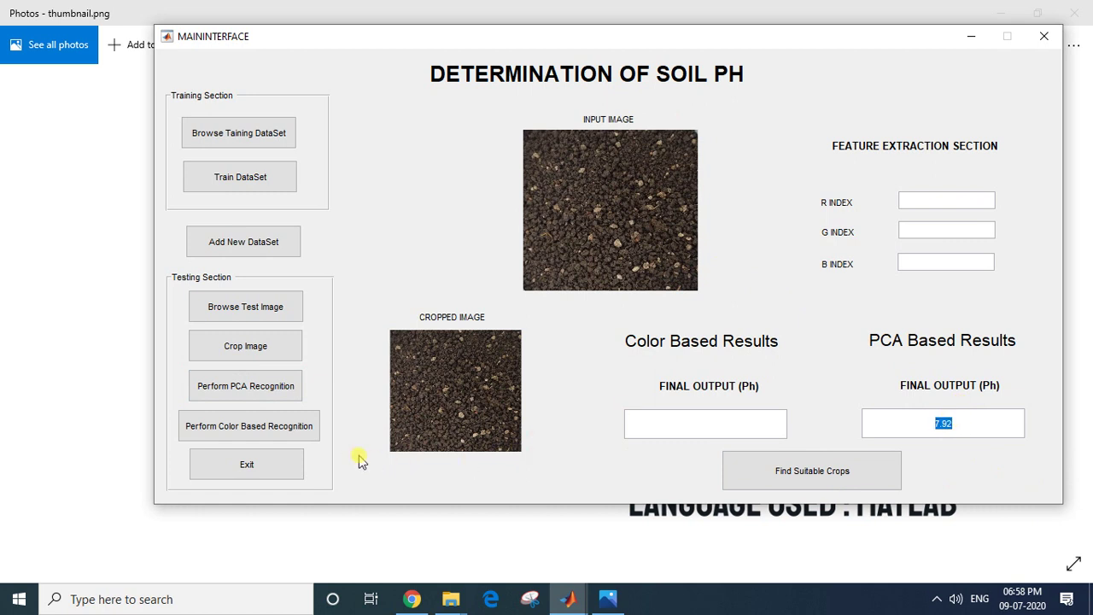
pyautogui.click(250, 432)
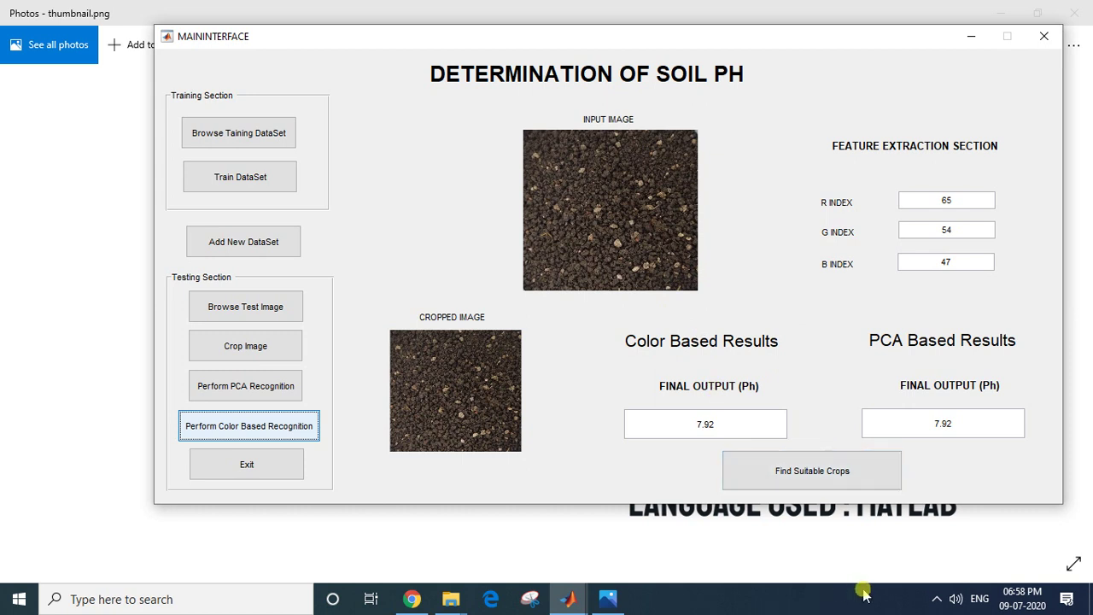
# Open localhost/phpmyadmin in a new Chrome tab and log in as root
pyautogui.click(937, 600)
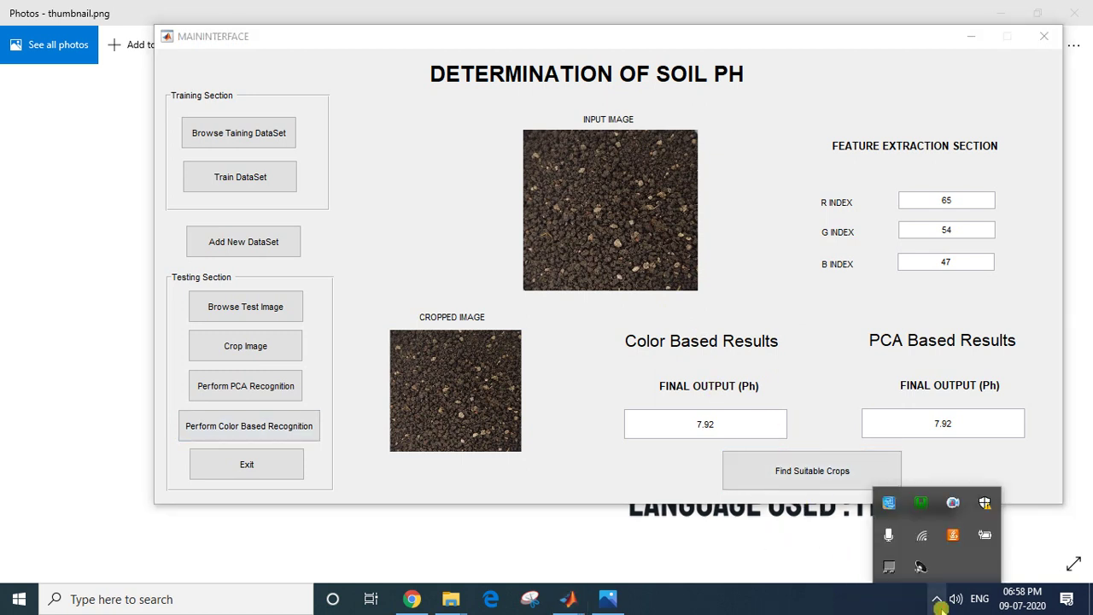
pyautogui.click(936, 599)
pyautogui.click(935, 600)
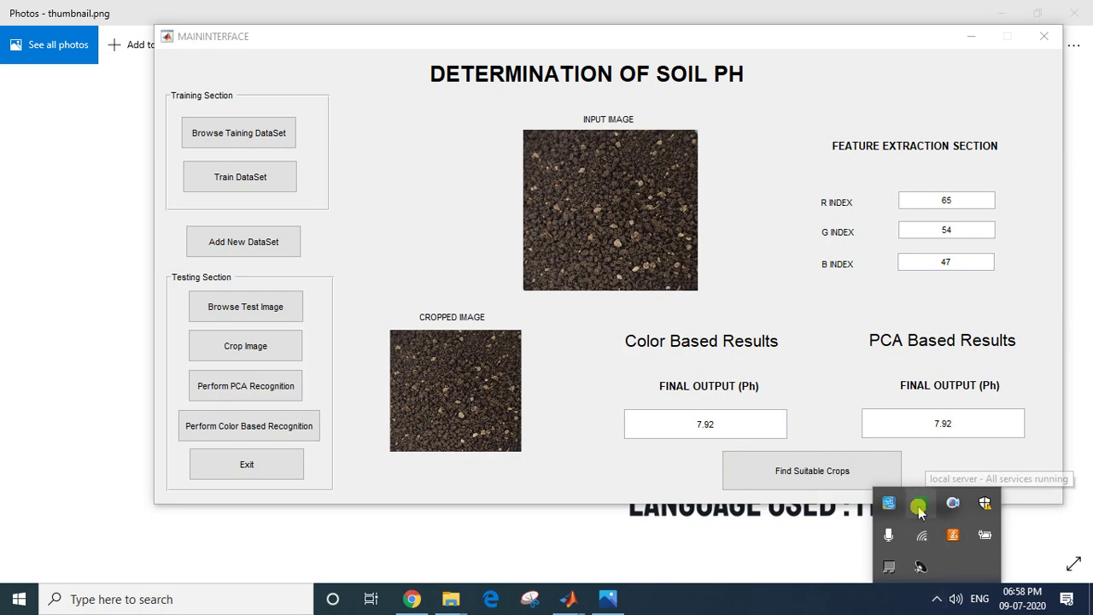
pyautogui.click(412, 599)
pyautogui.click(216, 12)
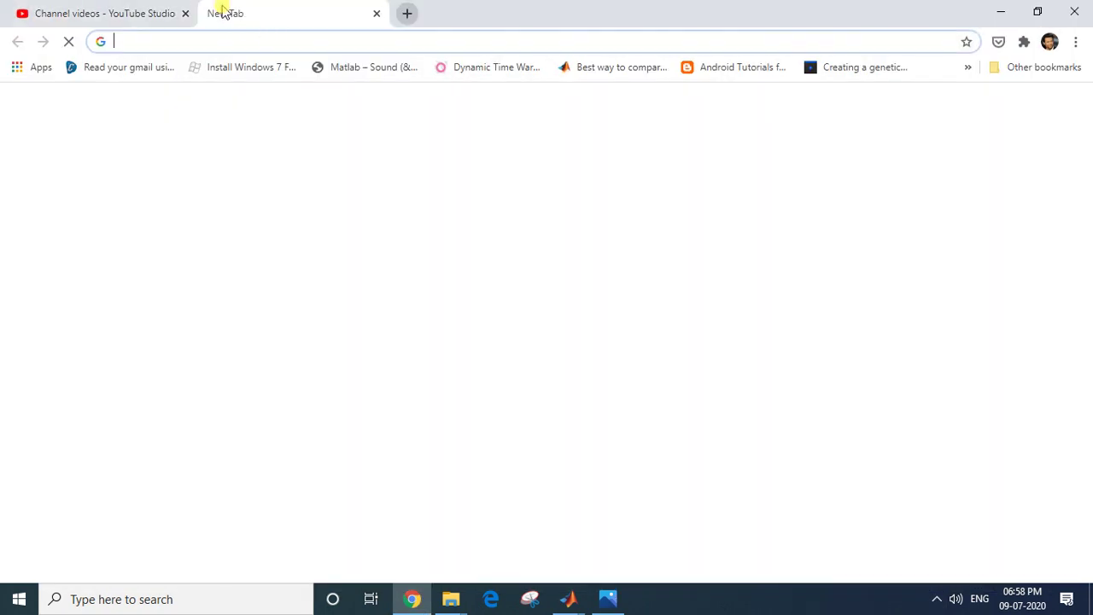
pyautogui.write('localhost/phpmyadmin')
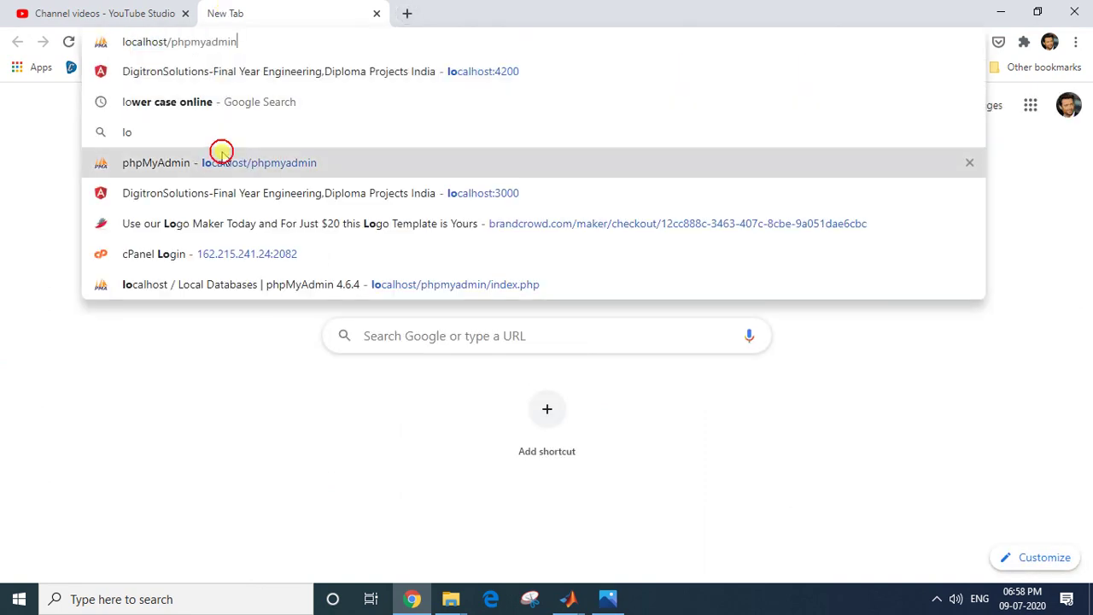
pyautogui.click(222, 162)
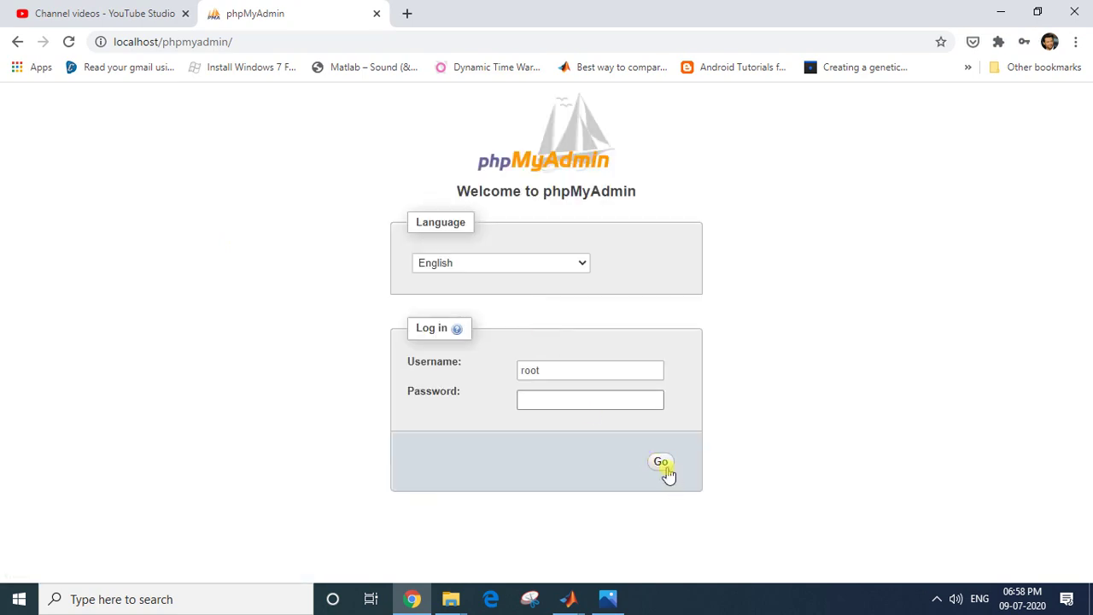
pyautogui.click(662, 465)
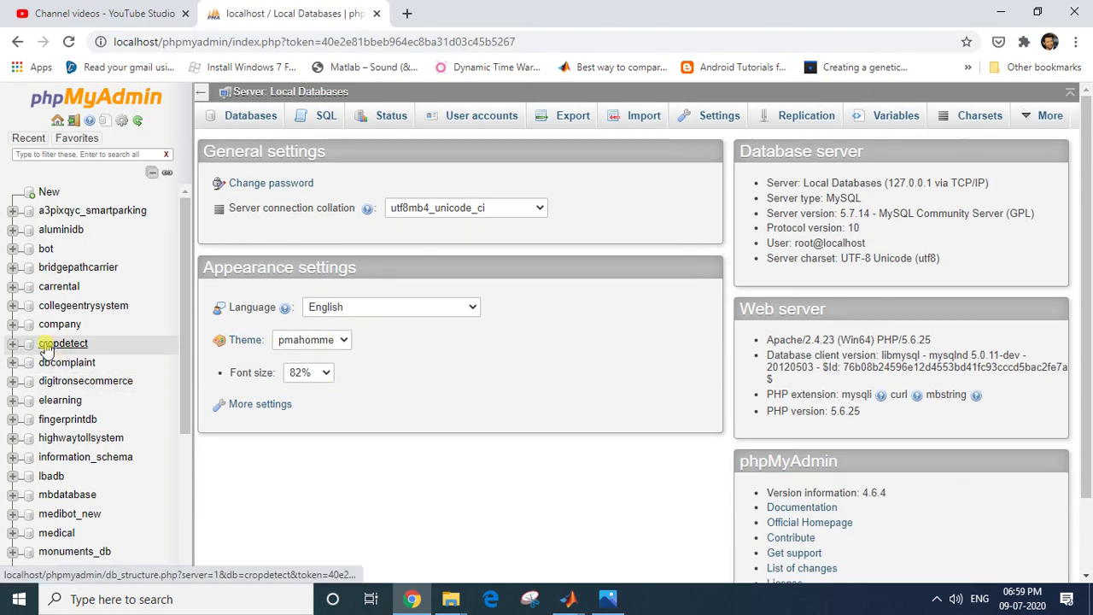
# Browse the cropsphs table in the cropdetect database, then return to the soil pH tool
pyautogui.click(52, 346)
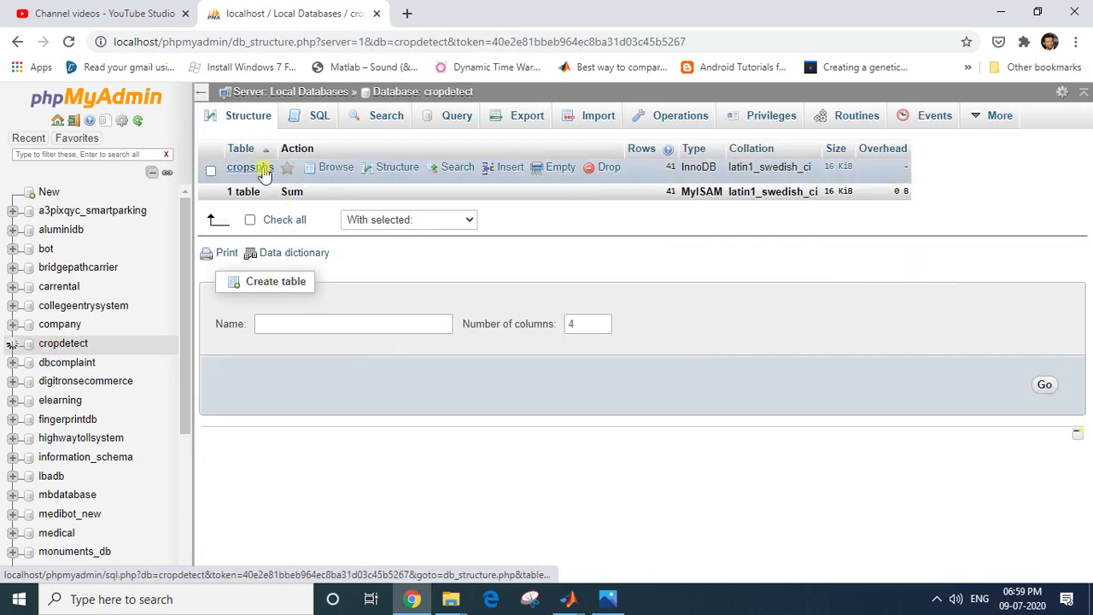
pyautogui.click(250, 167)
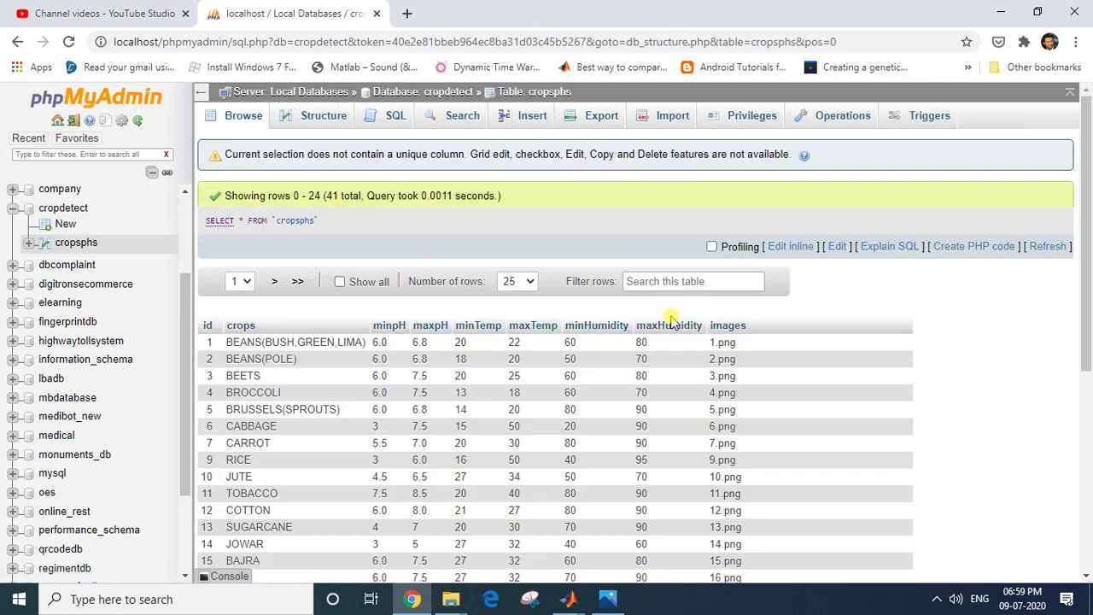
pyautogui.scroll(-2, 363, 288)
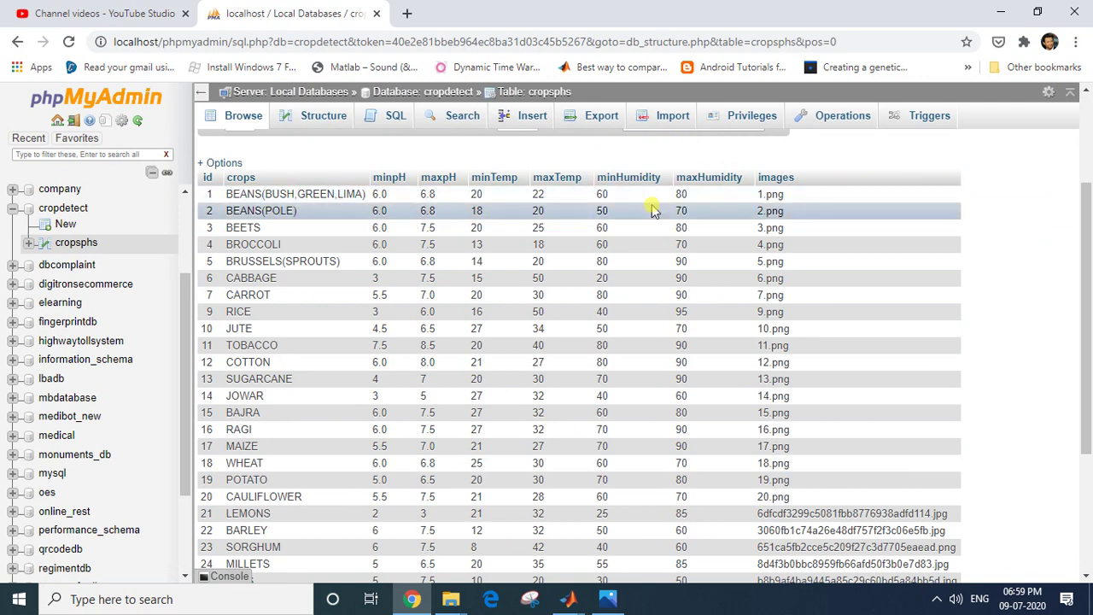
pyautogui.scroll(-3, 556, 313)
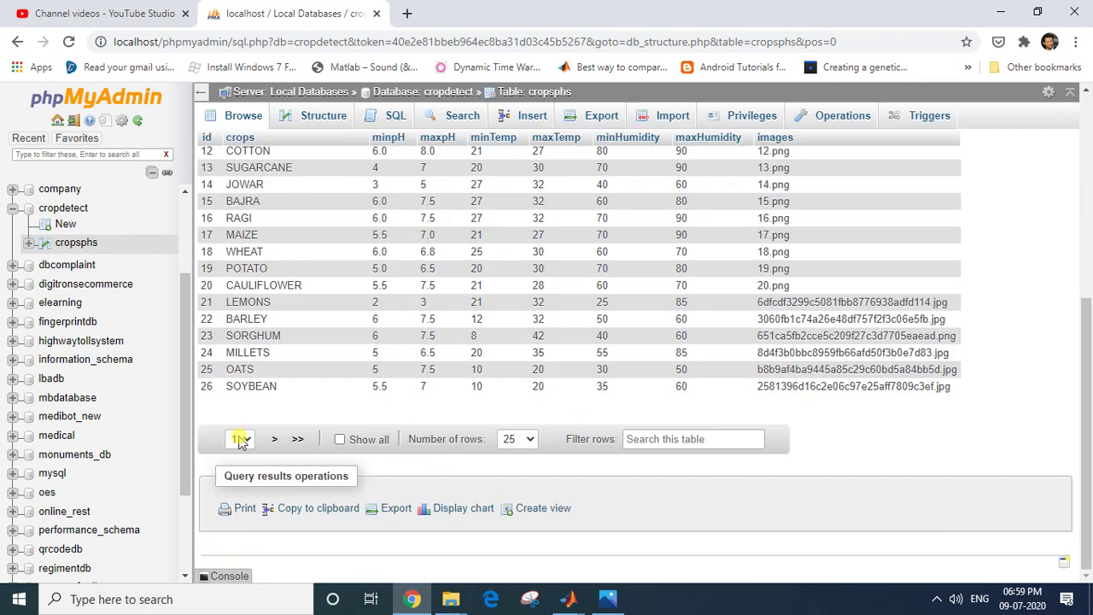
pyautogui.scroll(3, 248, 427)
pyautogui.scroll(-2, 253, 410)
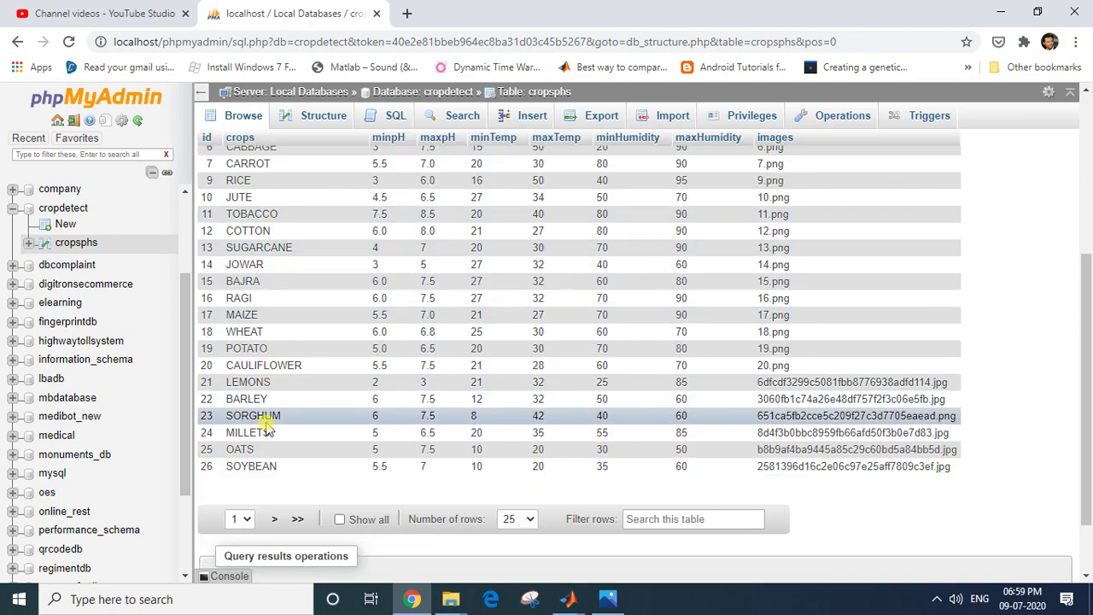
pyautogui.scroll(4, 268, 424)
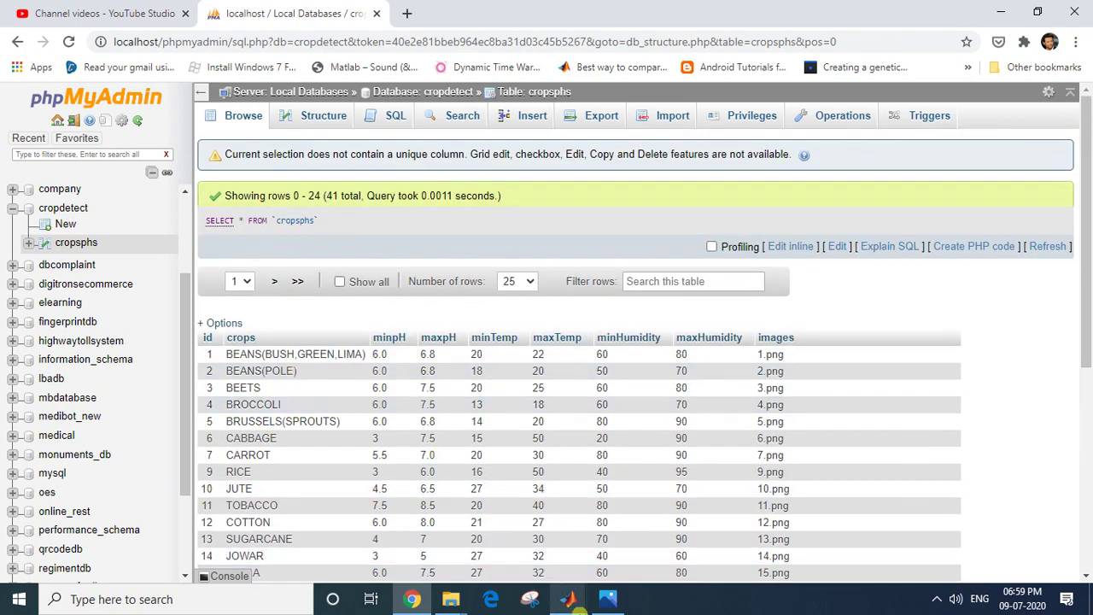
pyautogui.moveTo(573, 603)
pyautogui.click(661, 559)
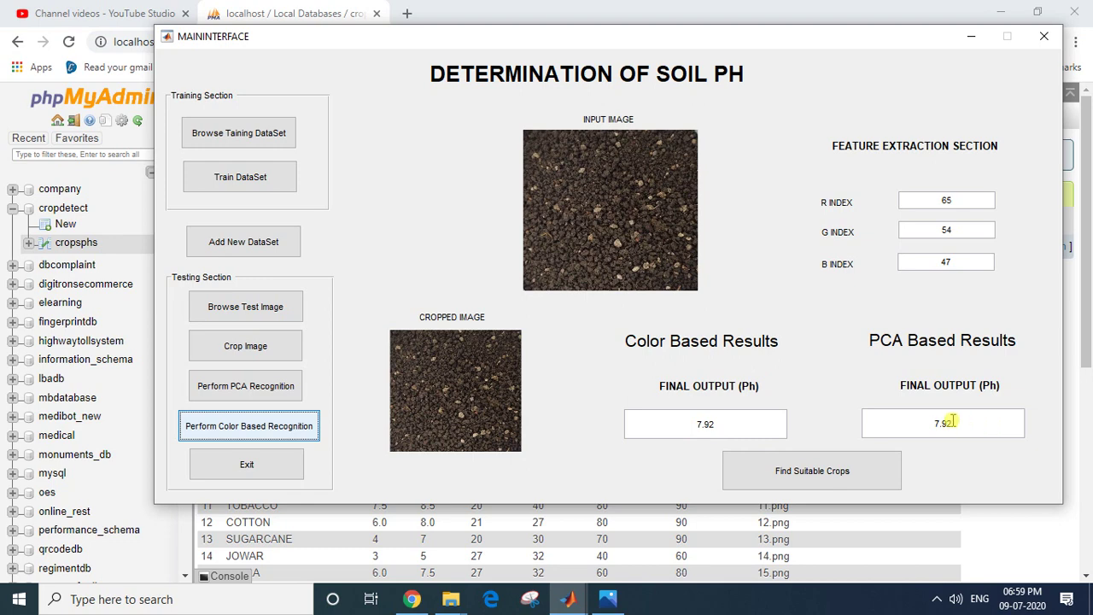
# Find suitable crops and highlight TOBACCO, COTTON and MUSTARD in the Command Window
pyautogui.click(879, 459)
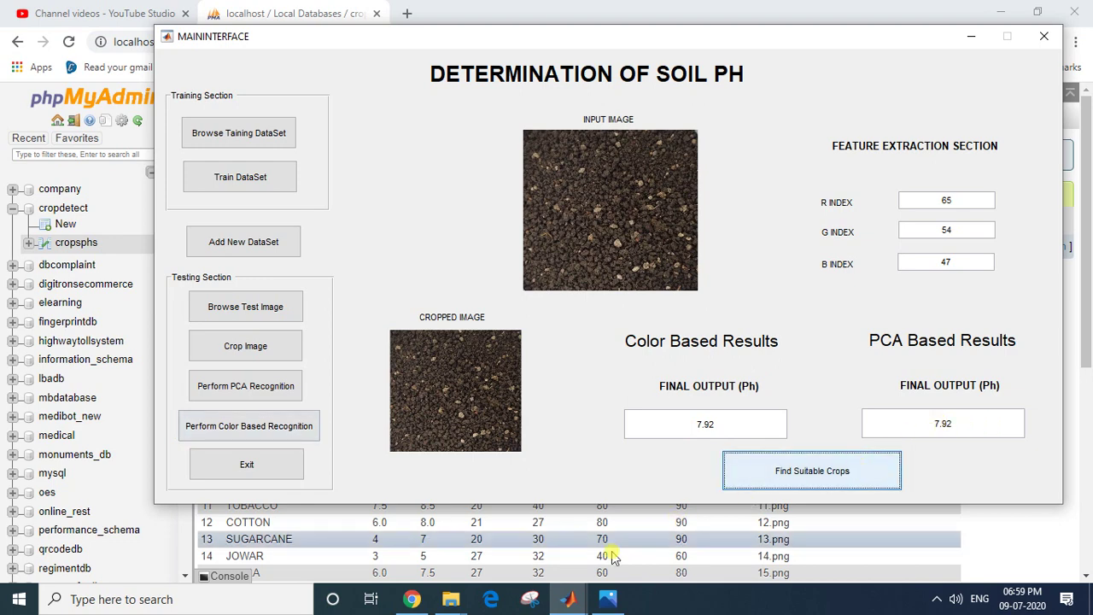
pyautogui.moveTo(567, 601)
pyautogui.click(501, 556)
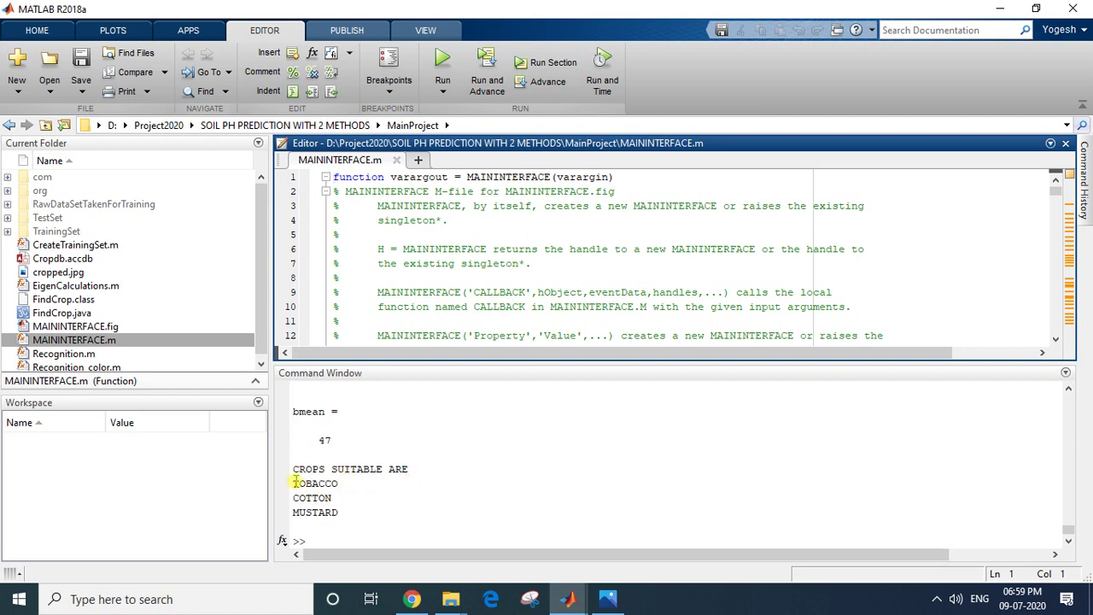
pyautogui.moveTo(293, 482)
pyautogui.mouseDown()
pyautogui.moveTo(347, 483)
pyautogui.moveTo(333, 498)
pyautogui.moveTo(341, 509)
pyautogui.moveTo(292, 483)
pyautogui.mouseUp()
pyautogui.click(412, 598)
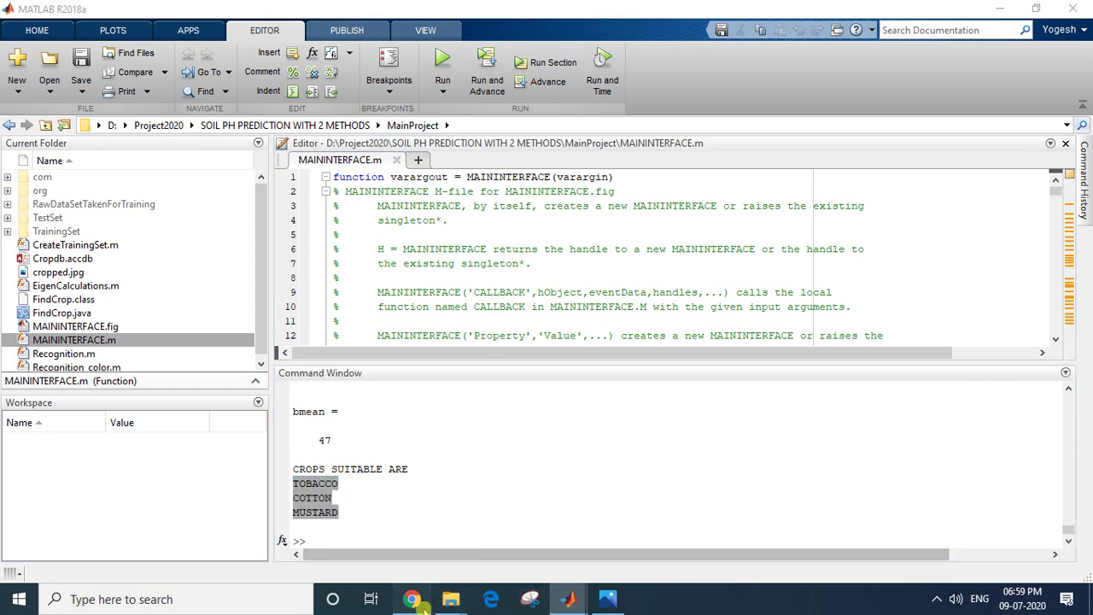
# Check TOBACCO's 7.5–8.5 and COTTON's 6.0–8.0 pH ranges, then return to the soil pH tool
pyautogui.scroll(-1, 299, 450)
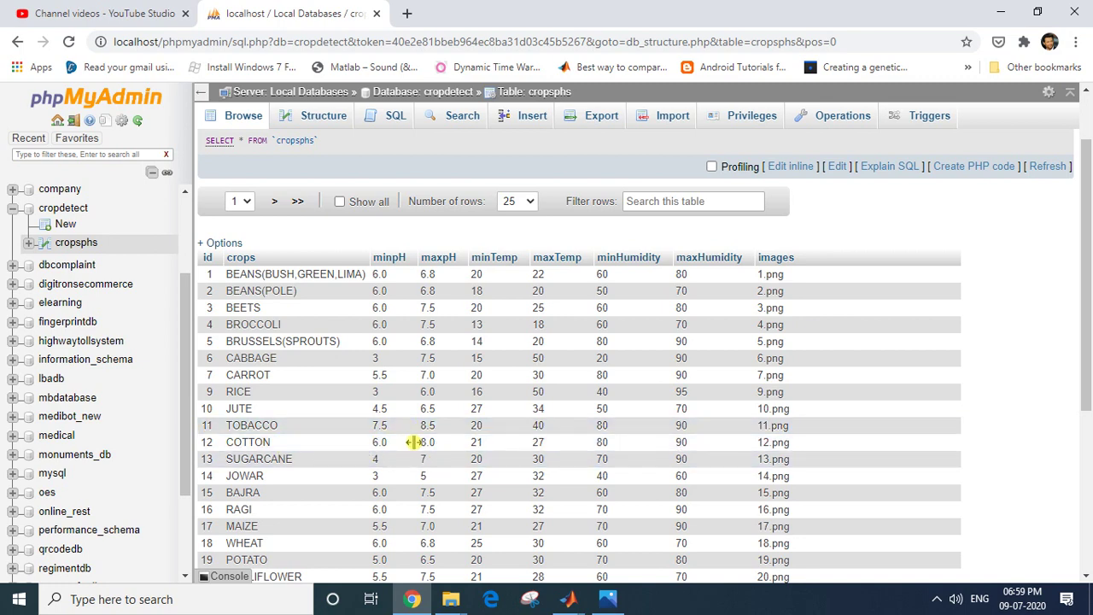
pyautogui.click(568, 599)
pyautogui.click(589, 566)
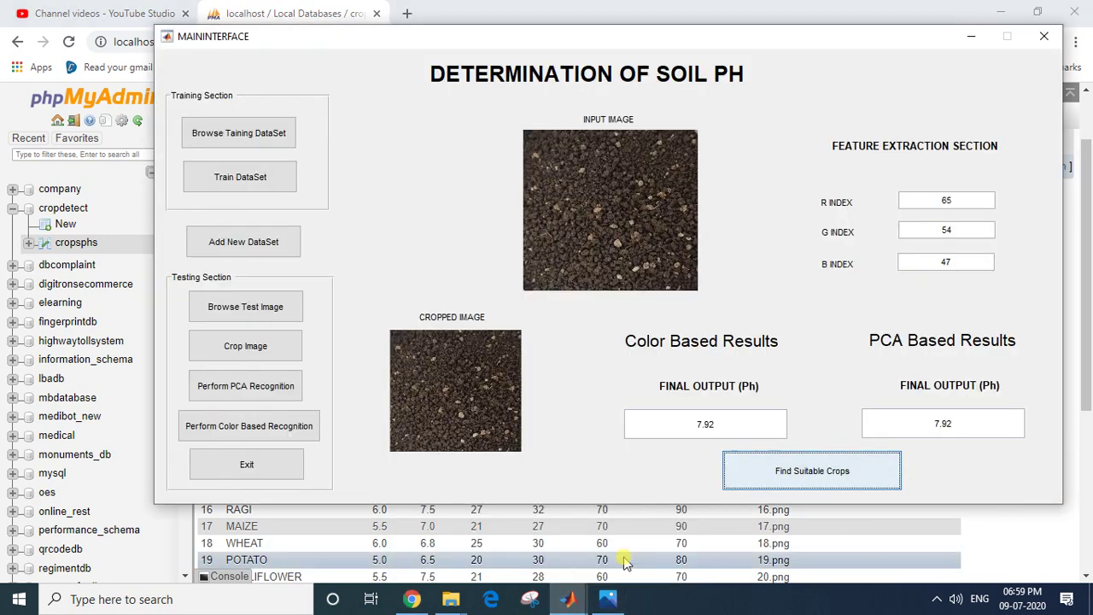